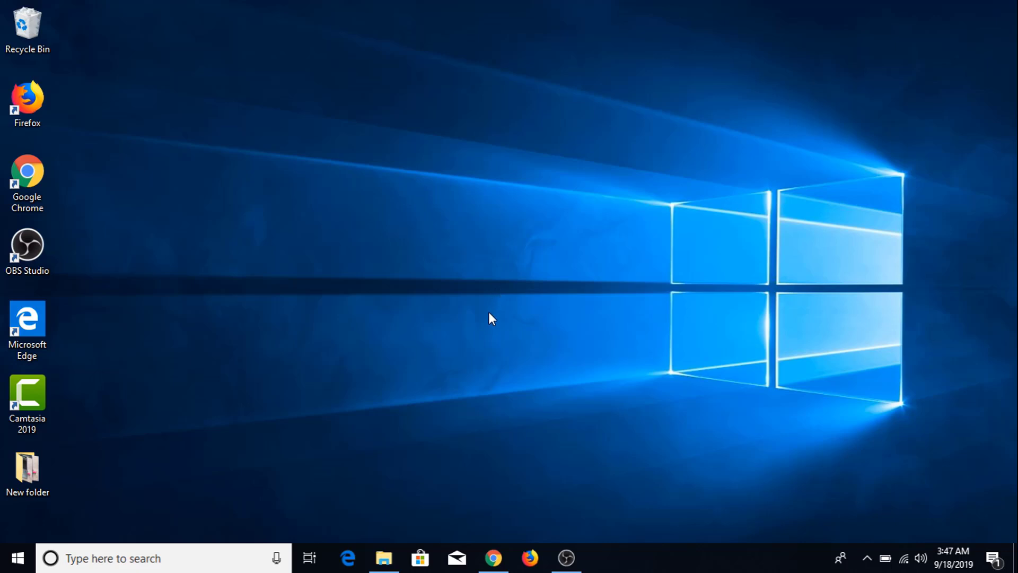
Step: Check the drives in This PC, then minimize the window
left_click(386, 555)
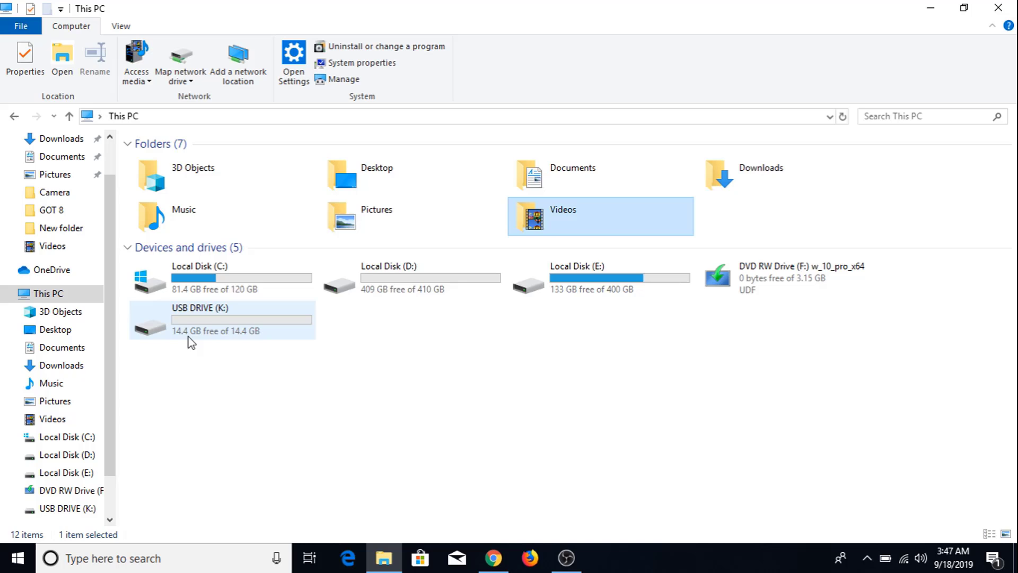
mouse_move(200, 339)
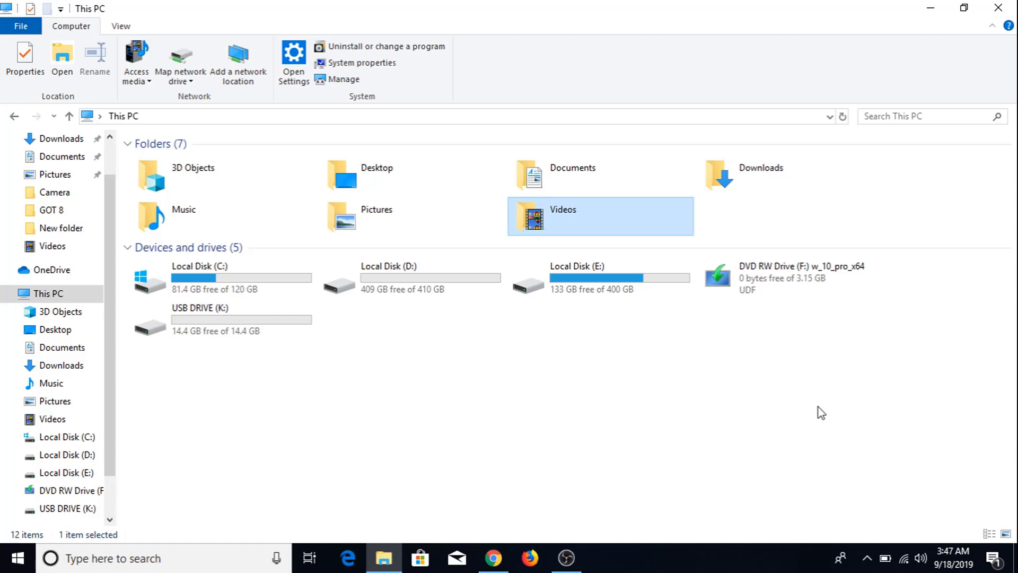
left_click(926, 8)
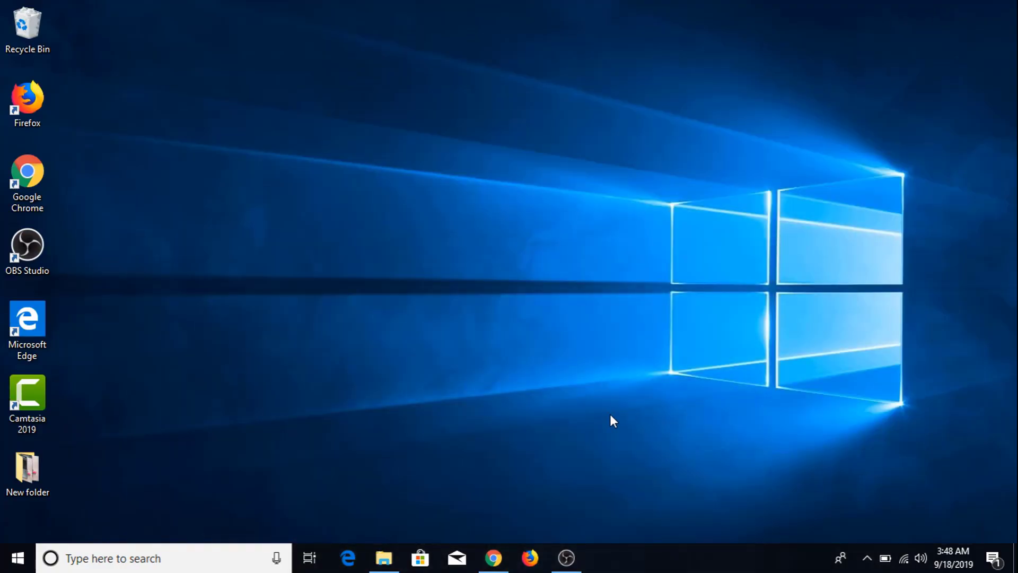
Step: Search Google for 'WintoFlash' from the browser's new tab
left_click(496, 555)
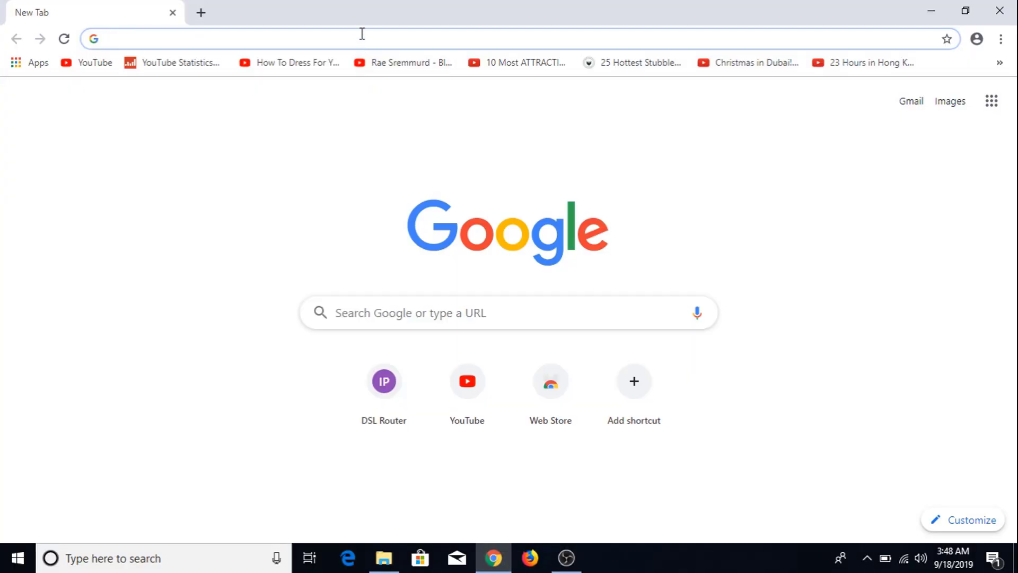
type("Win")
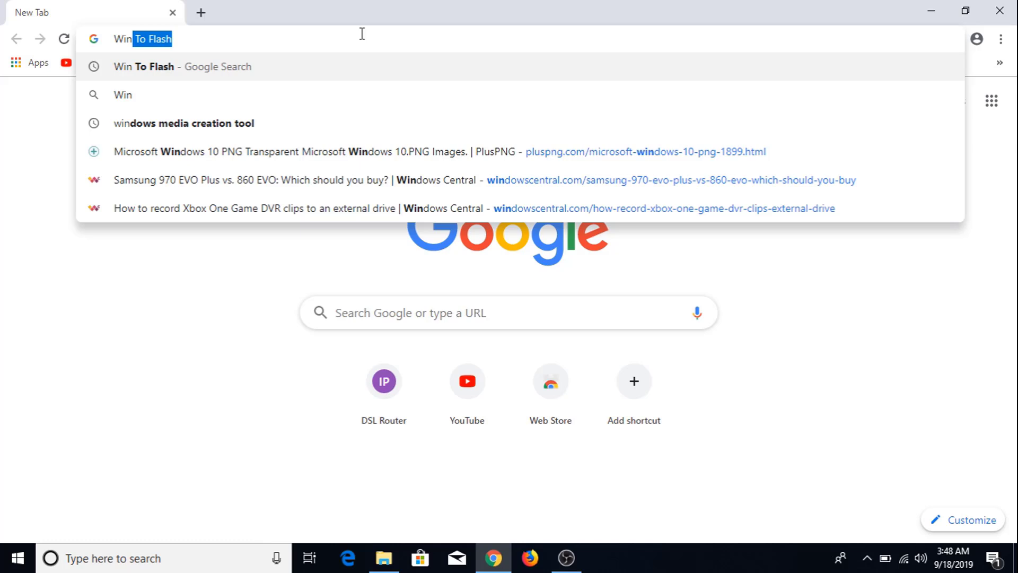
type("toFlash")
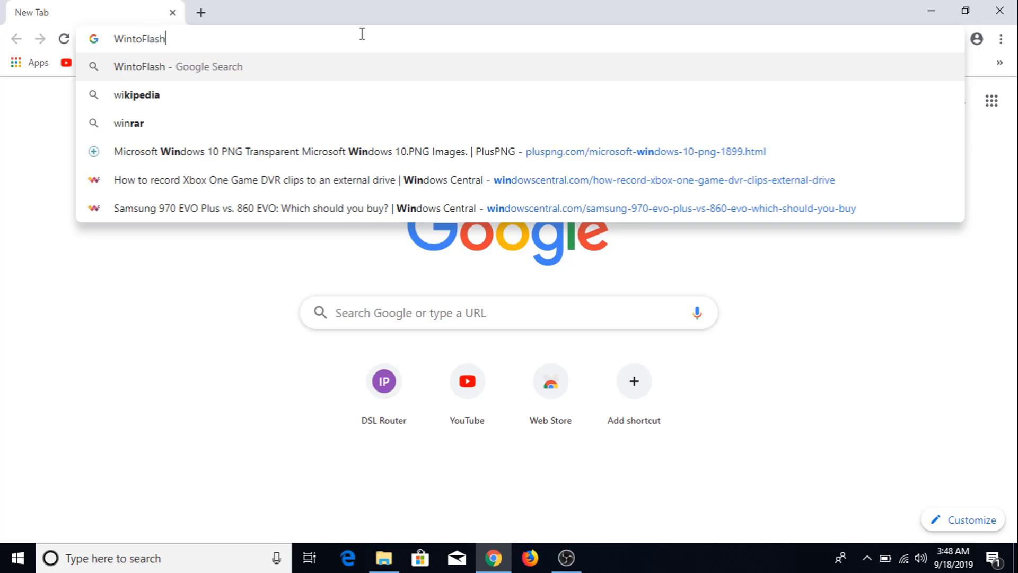
key("Return")
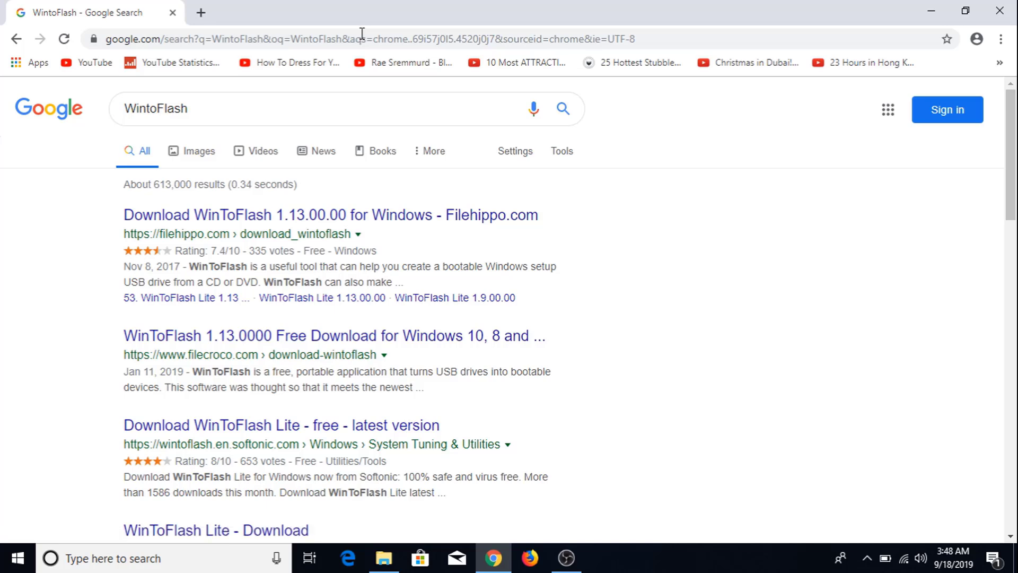
Step: Download the latest WinToFlash version (1.13.00.00) from its Filehippo page
left_click(347, 215)
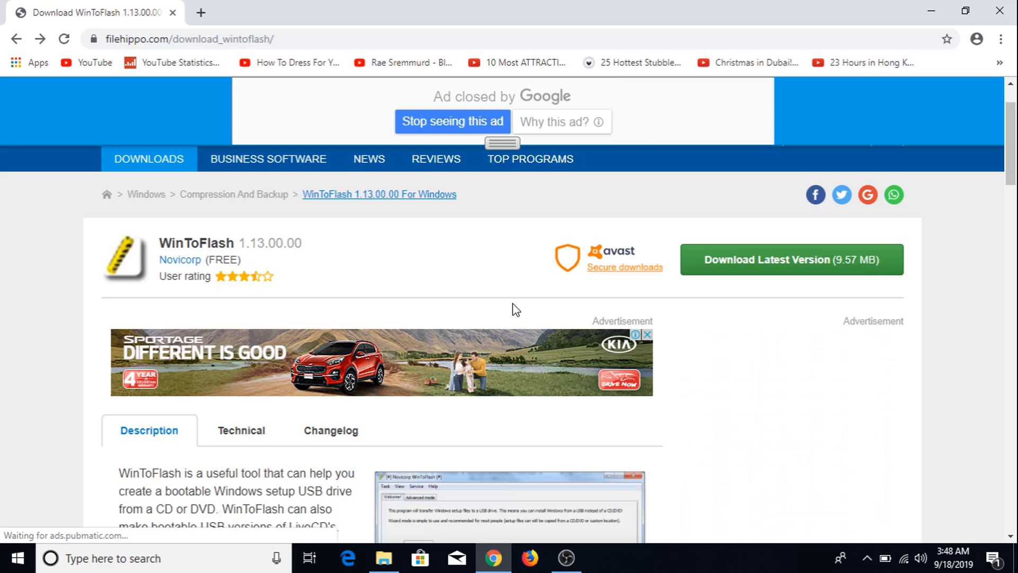
left_click(710, 268)
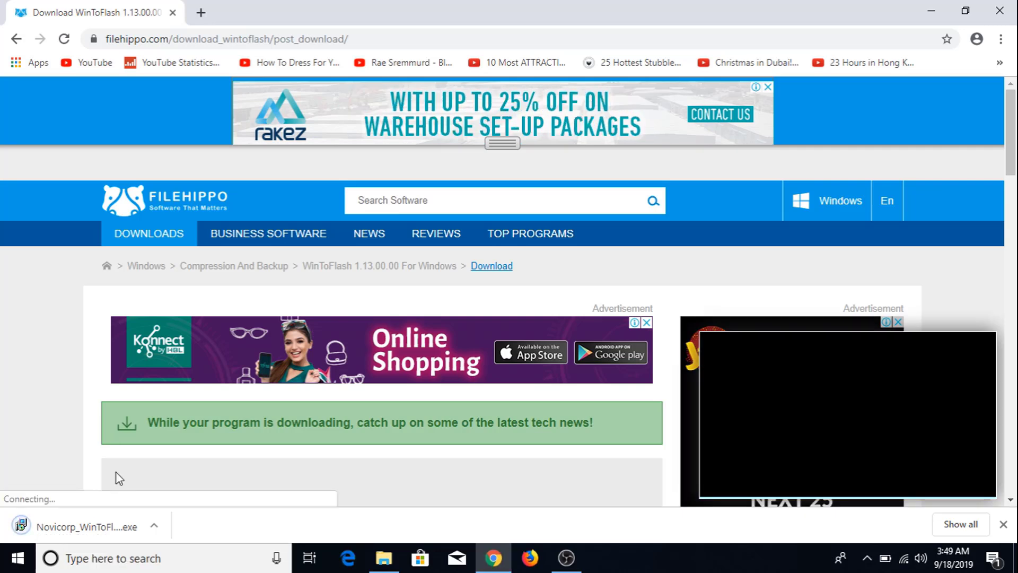
Step: Run the installer and change the destination drive from C: to D:
left_click(83, 527)
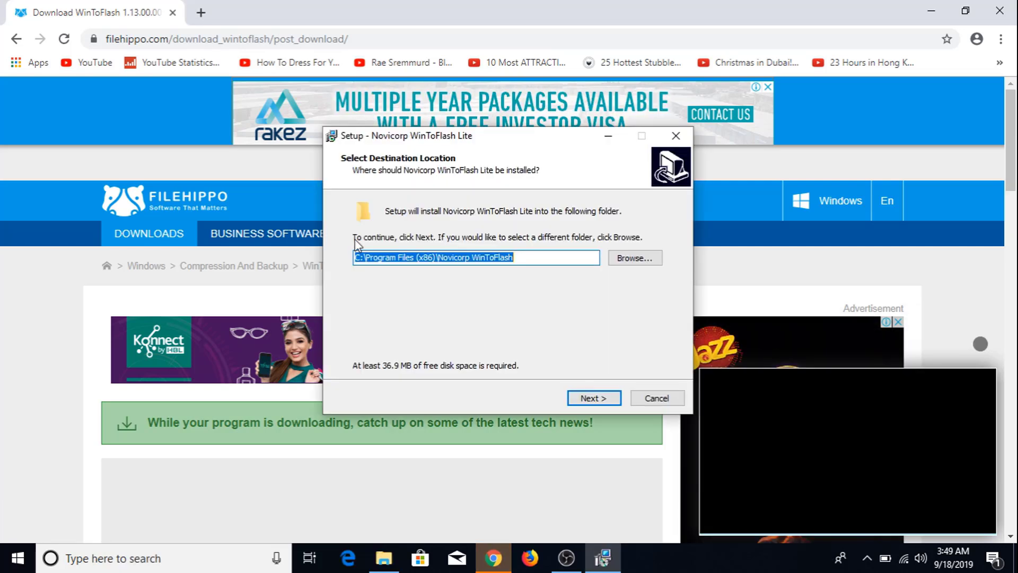
left_click(358, 257)
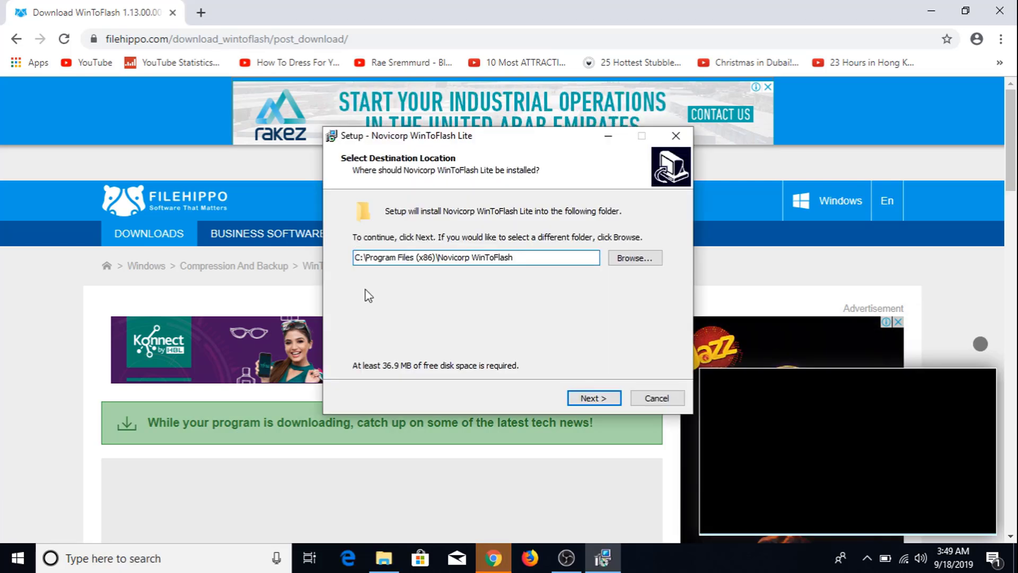
key("BackSpace")
type("D")
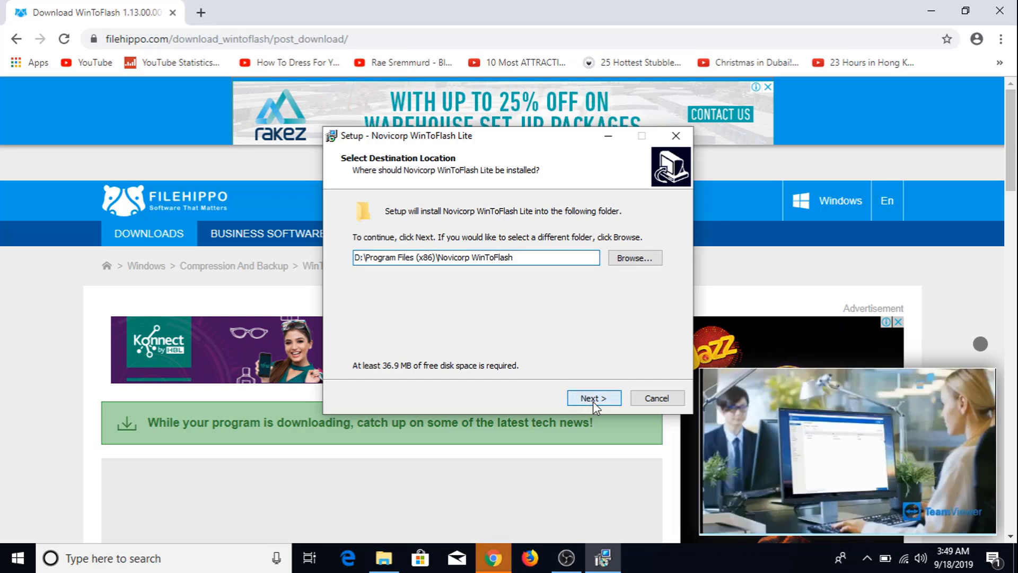
Step: Install WinToFlash Lite without a desktop icon and finish setup to launch it
left_click(593, 397)
left_click(593, 398)
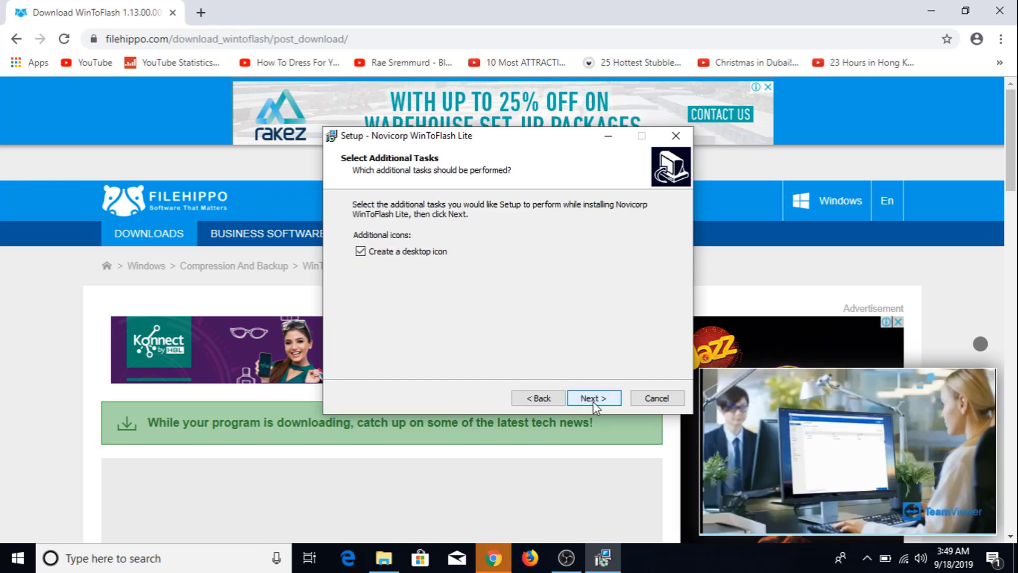
left_click(444, 251)
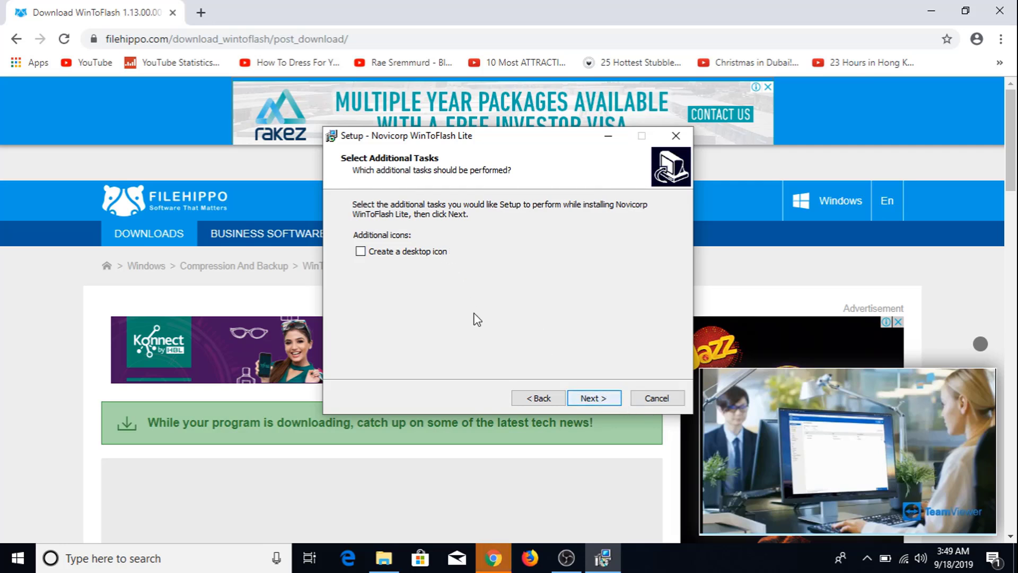
left_click(585, 401)
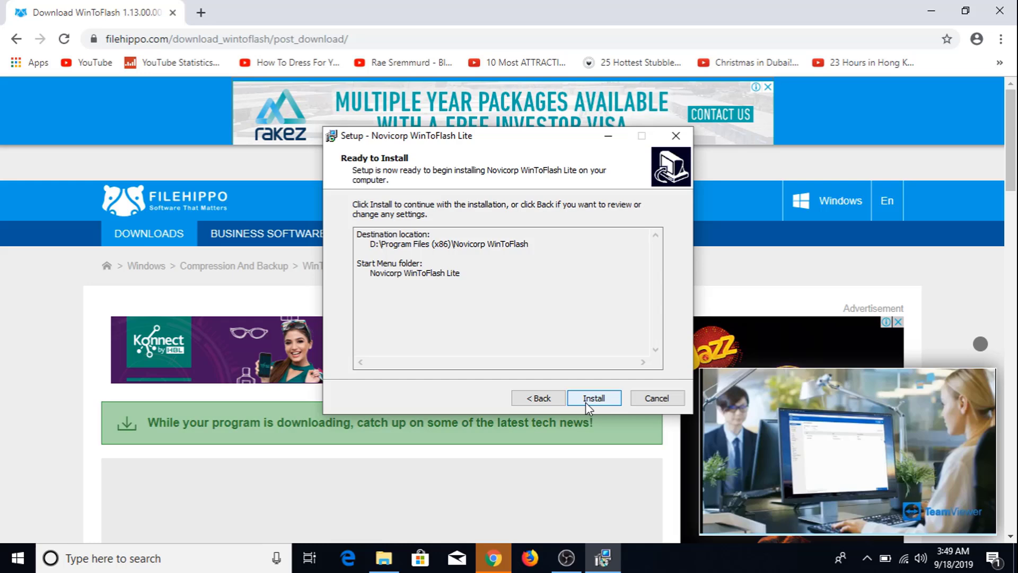
left_click(585, 402)
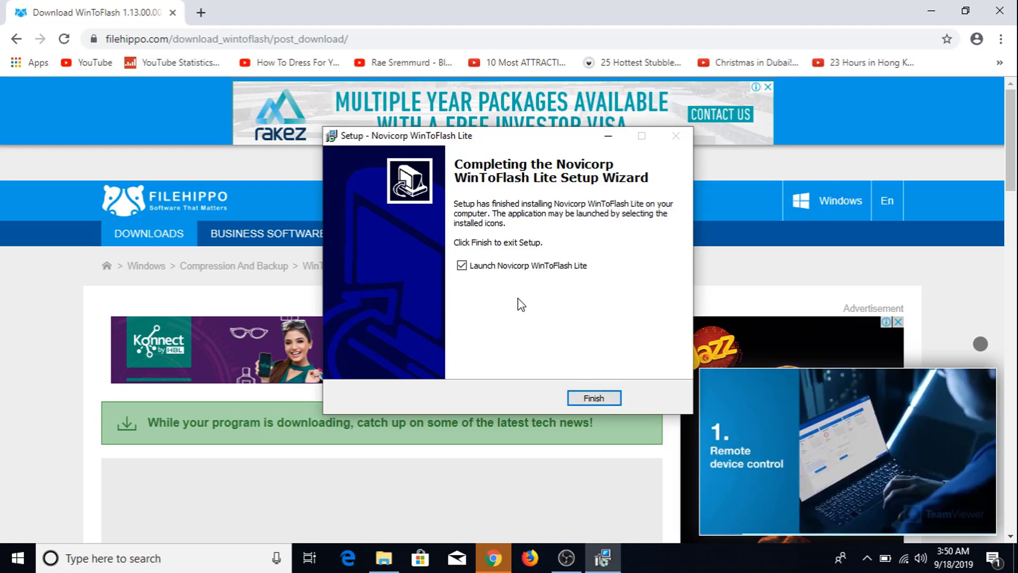
left_click(585, 400)
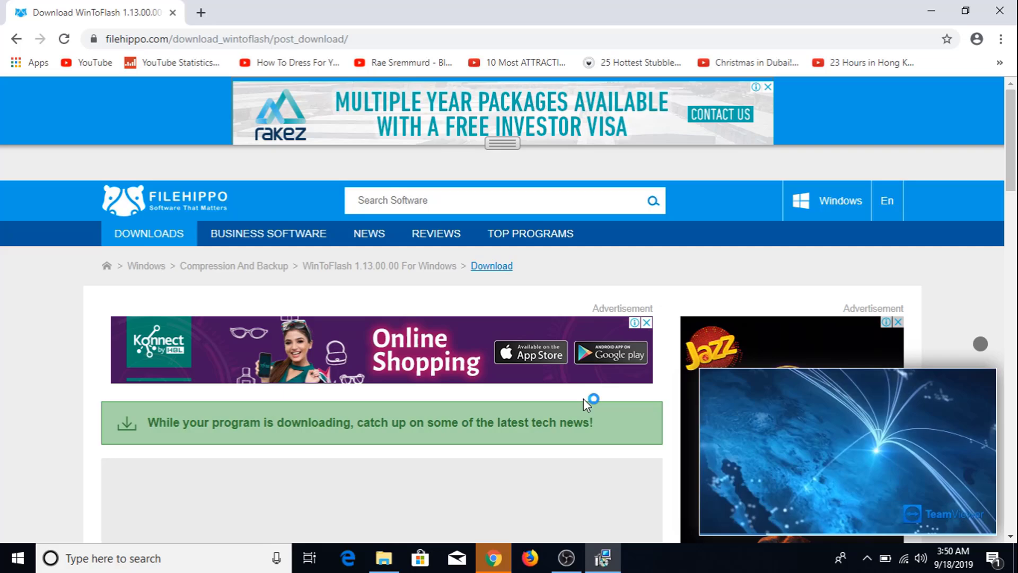
Step: Minimize the browser, then start the Windows Setup Bootable USB Wizard past its welcome page
left_click(933, 9)
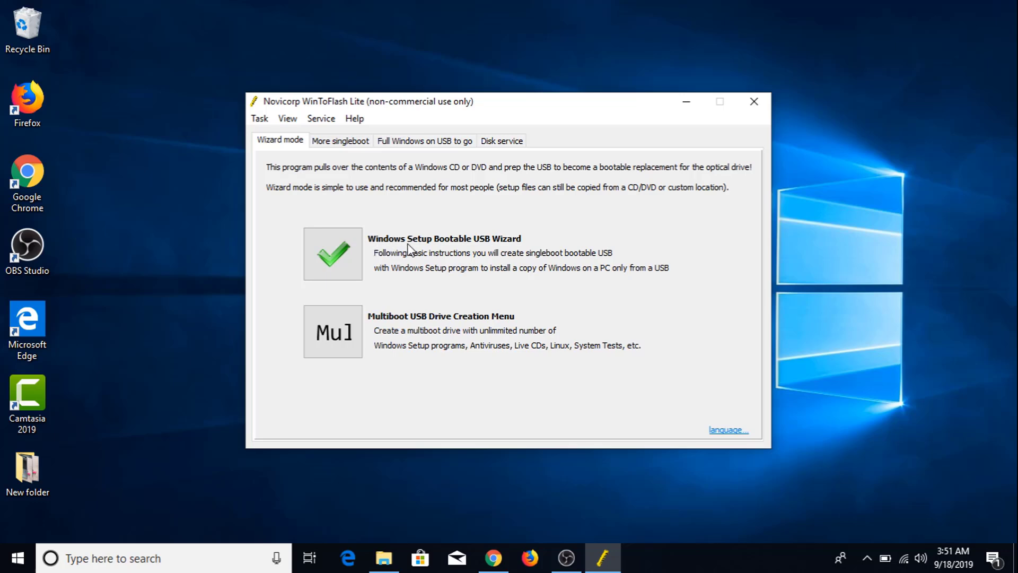
left_click(345, 253)
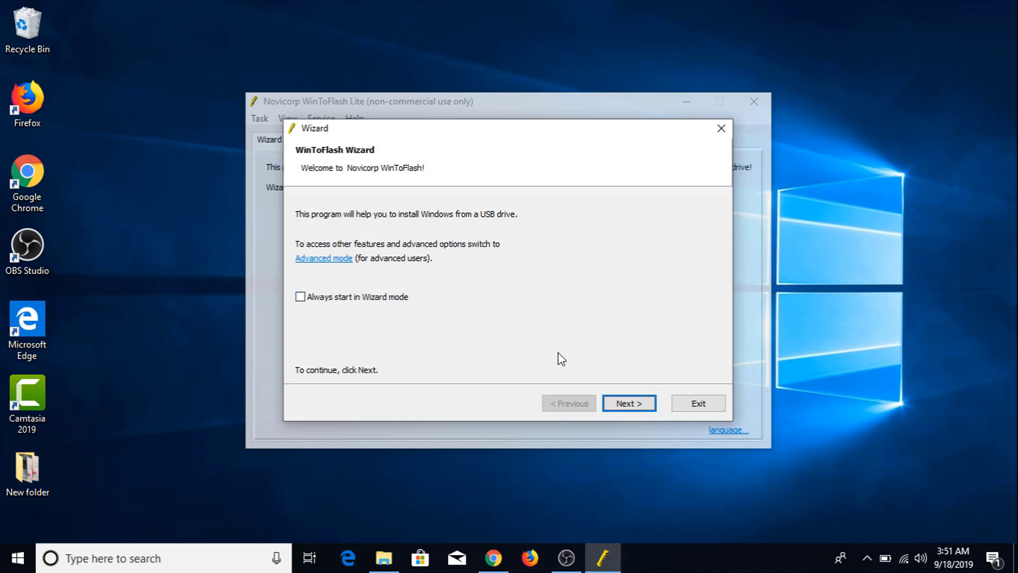
left_click(623, 408)
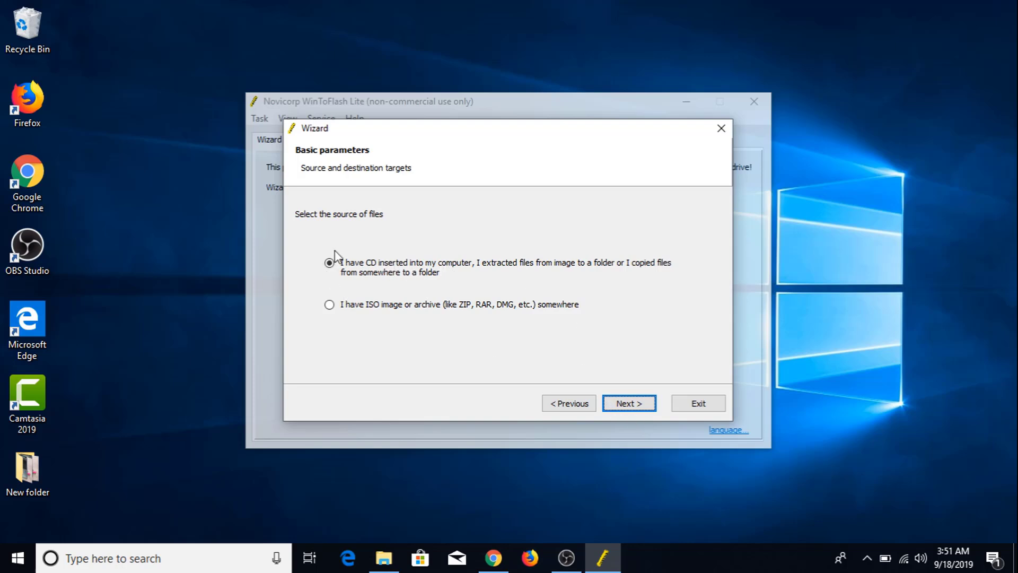
Step: Use setup files from a CD, setting the Windows files path to DVD drive F:\
left_click(644, 404)
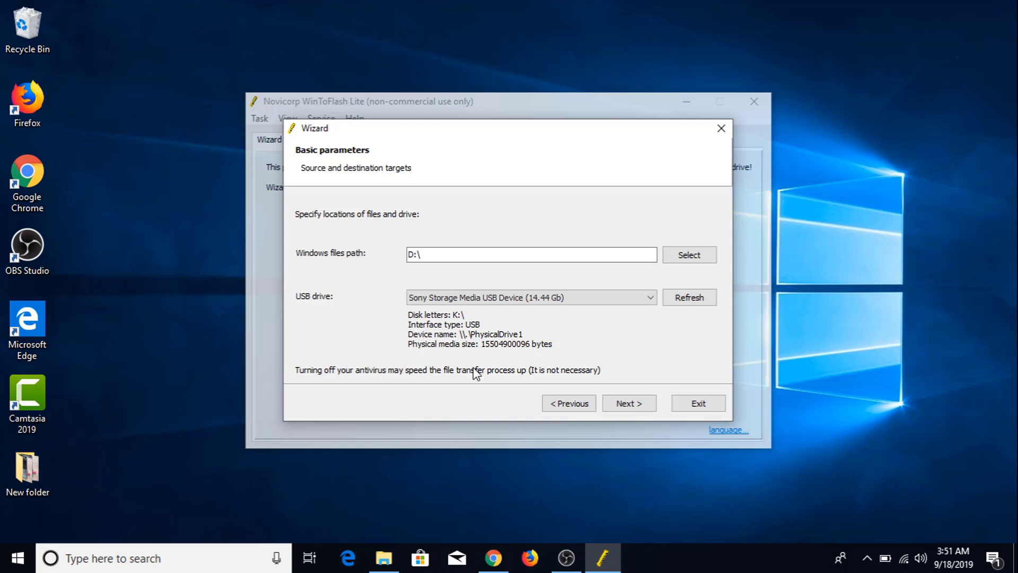
left_click(690, 255)
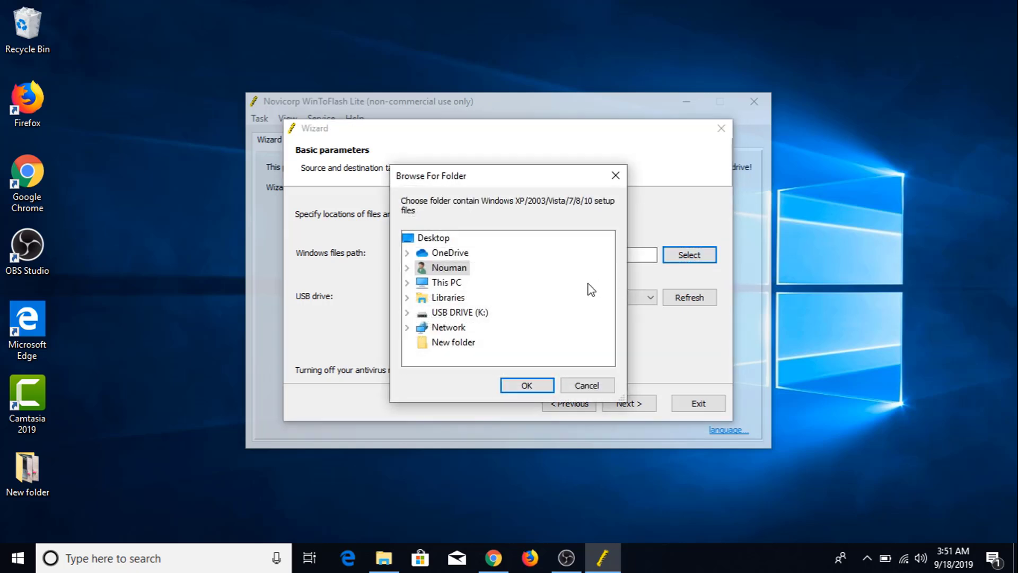
double_click(448, 283)
scroll(534, 332, "down", 2)
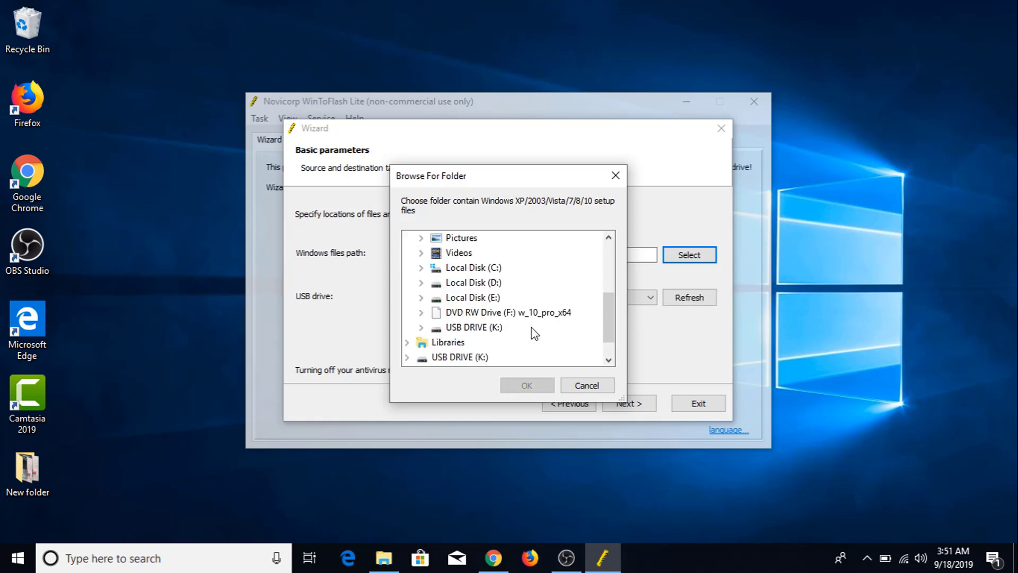
left_click(506, 313)
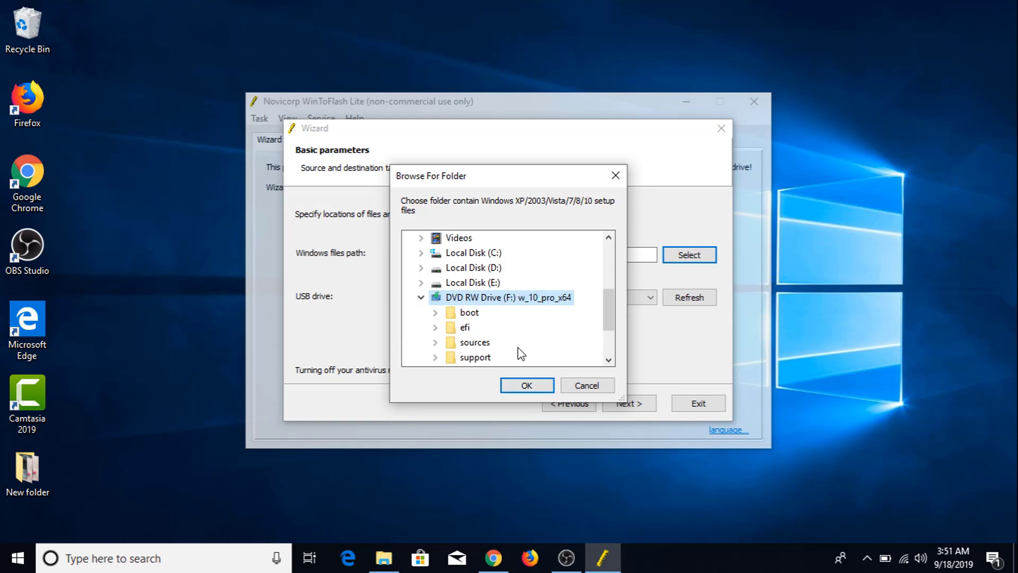
left_click(528, 386)
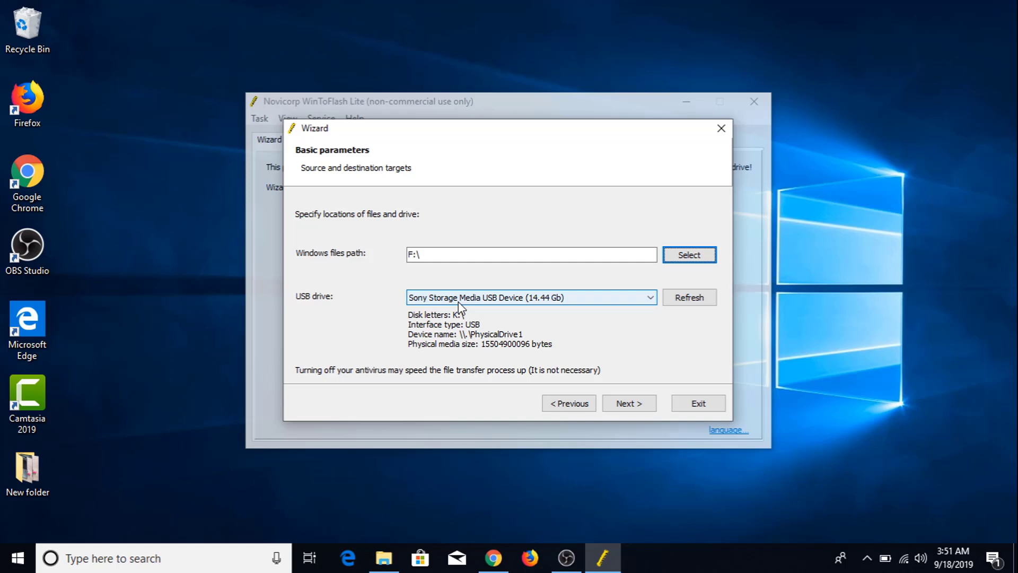
Step: Accept the Windows license, copy setup from F:\ to USB drive K:\, then exit WinToFlash
left_click(627, 404)
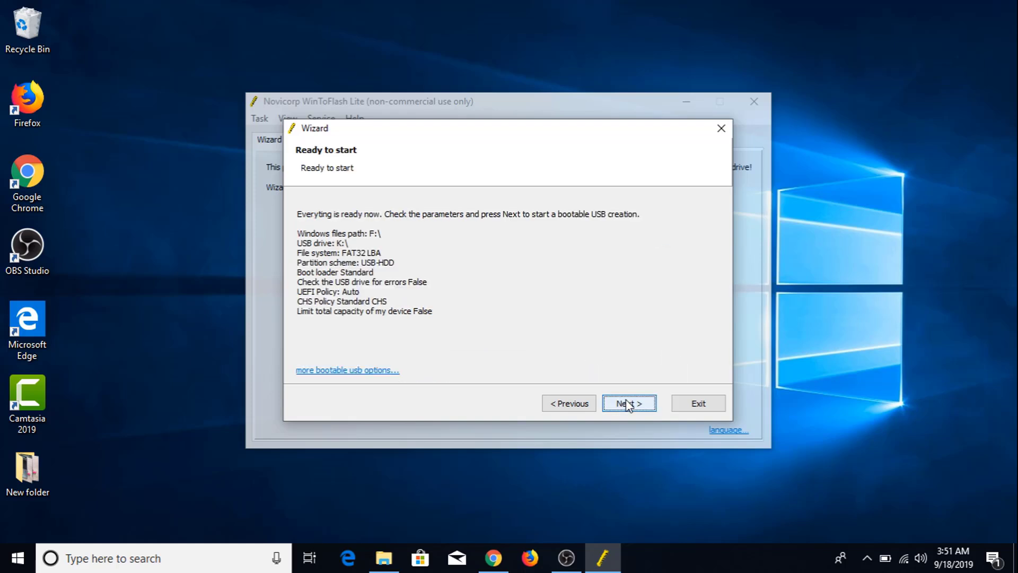
left_click(630, 404)
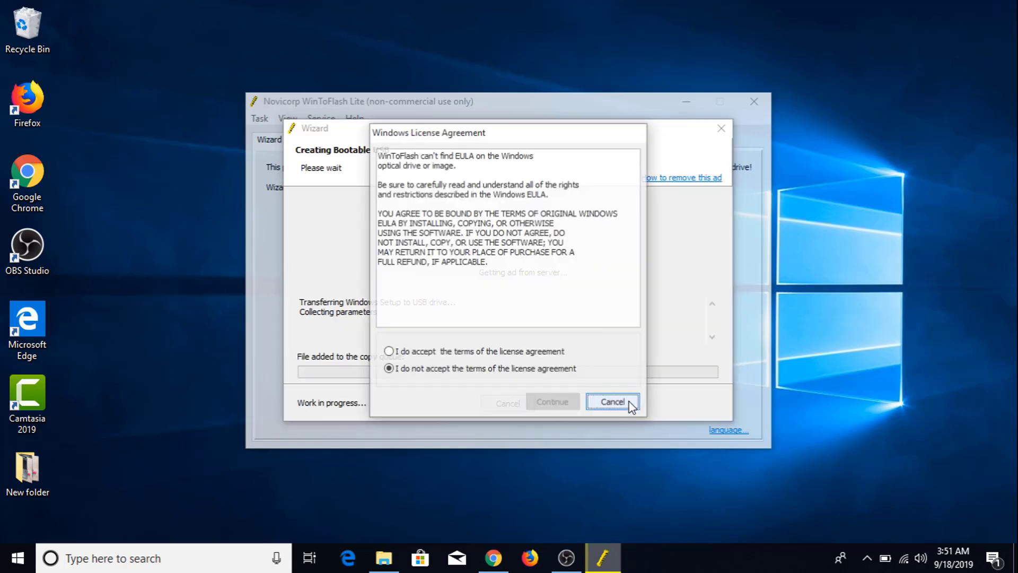
left_click(503, 353)
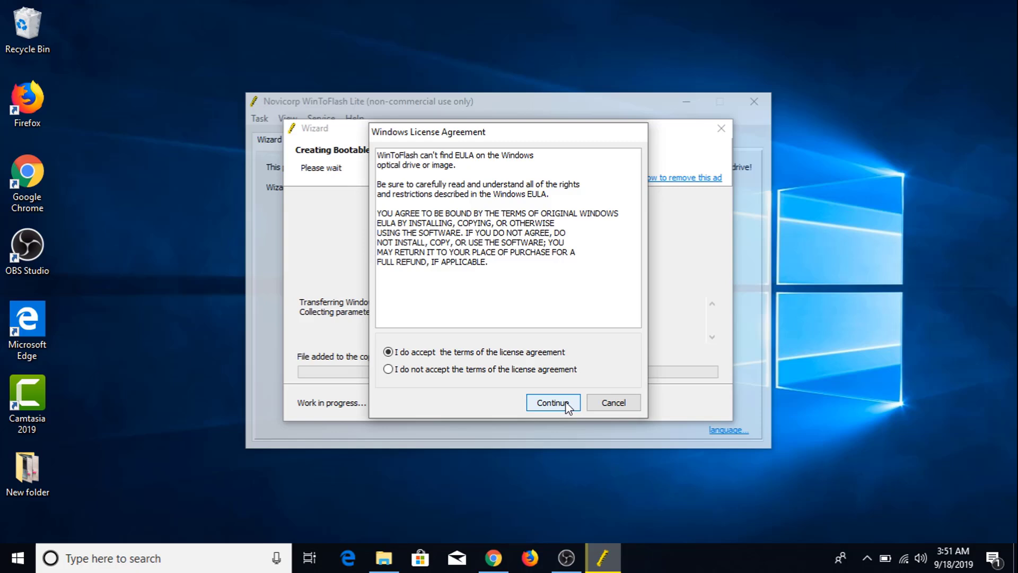
left_click(567, 404)
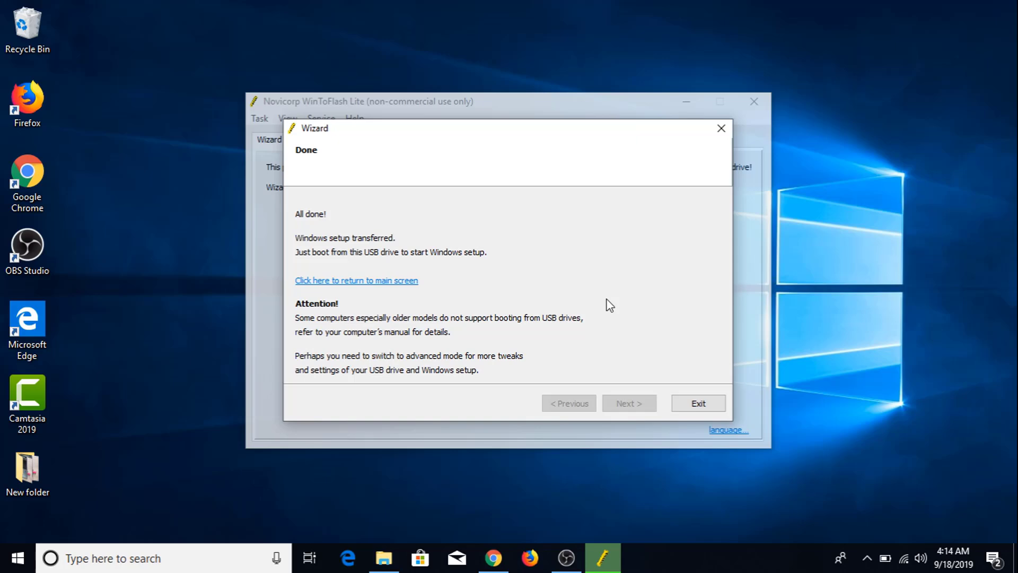
left_click(695, 404)
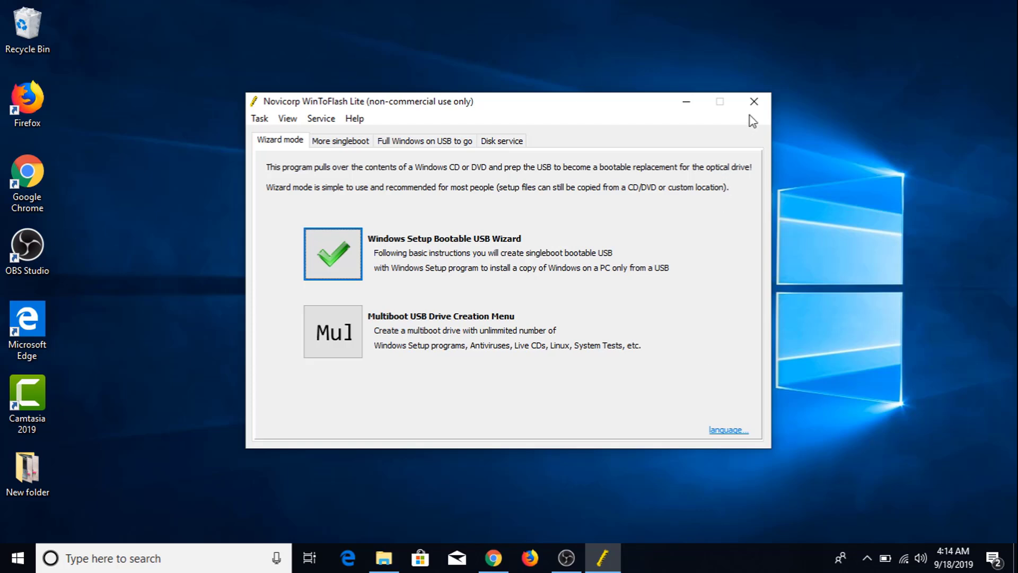
left_click(755, 102)
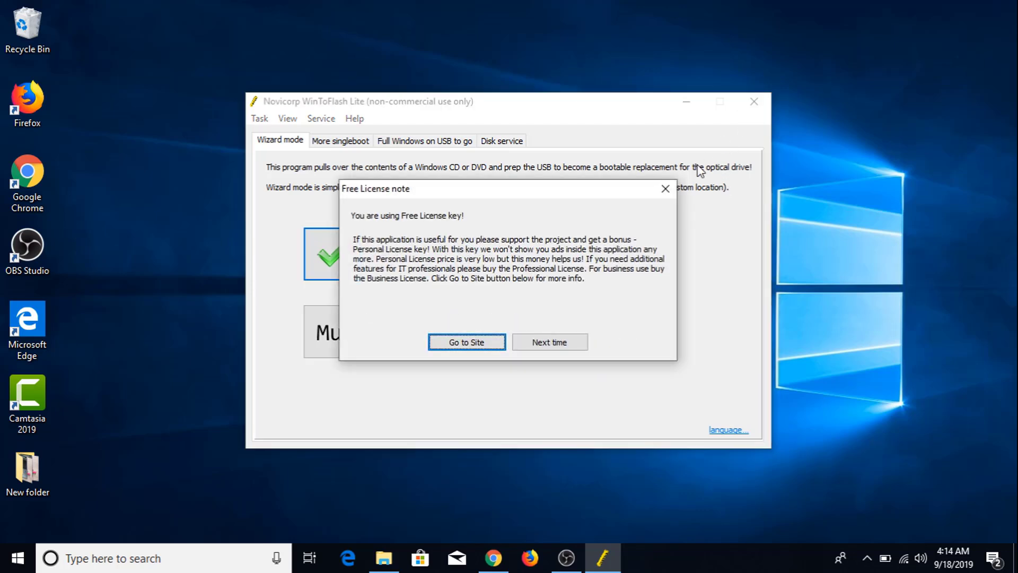
Step: Dismiss the license reminder, verify USB Drive (K:) has 11.2 GB free of 14.4 GB, then minimize Explorer
left_click(552, 345)
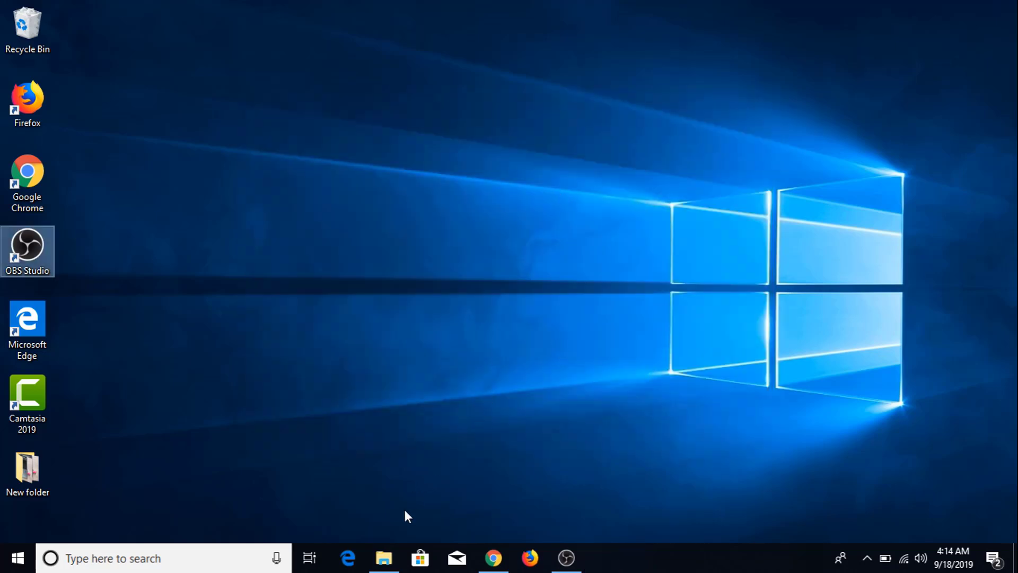
left_click(384, 558)
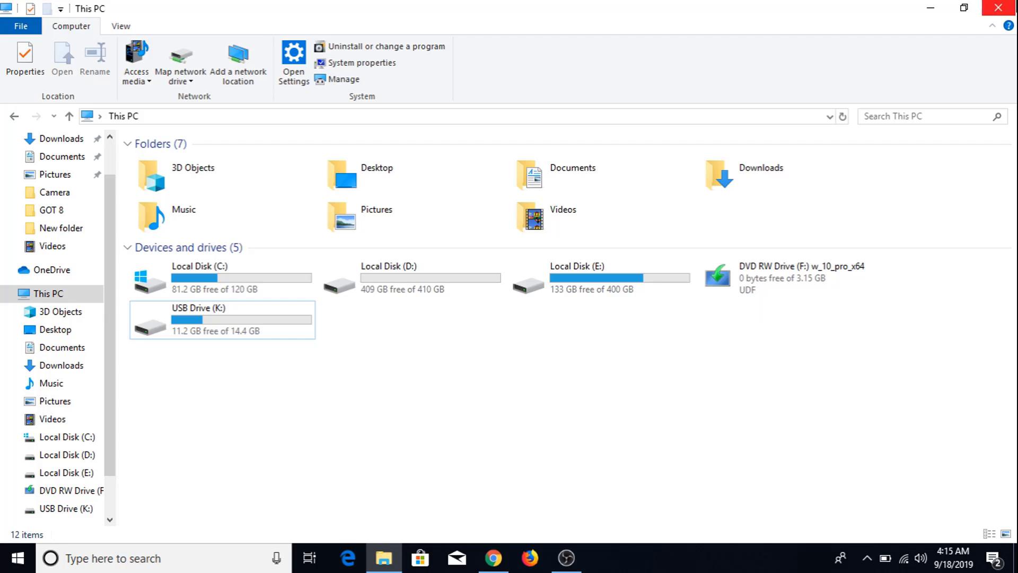
left_click(931, 10)
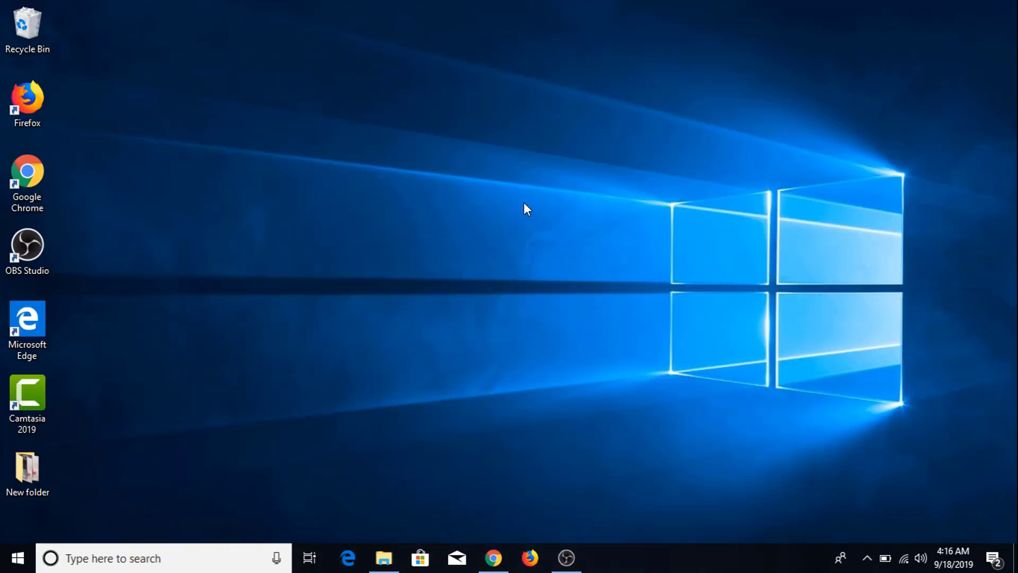